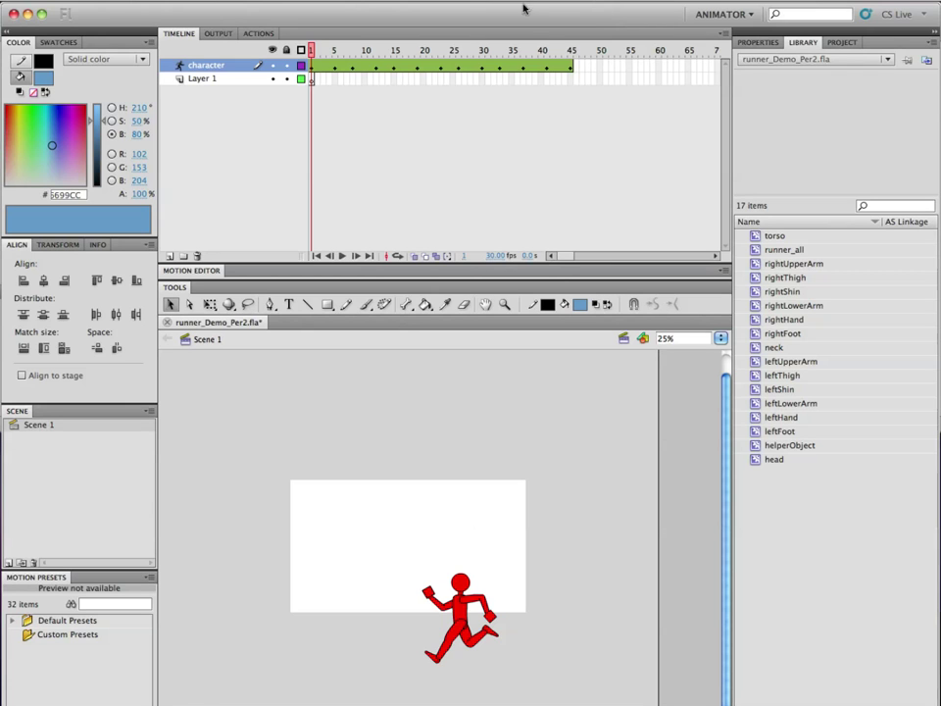
Scrub to frame 45, play the running pose cycle, and zoom in to 50% on the runner
drag(455, 51, 570, 49)
key(Return)
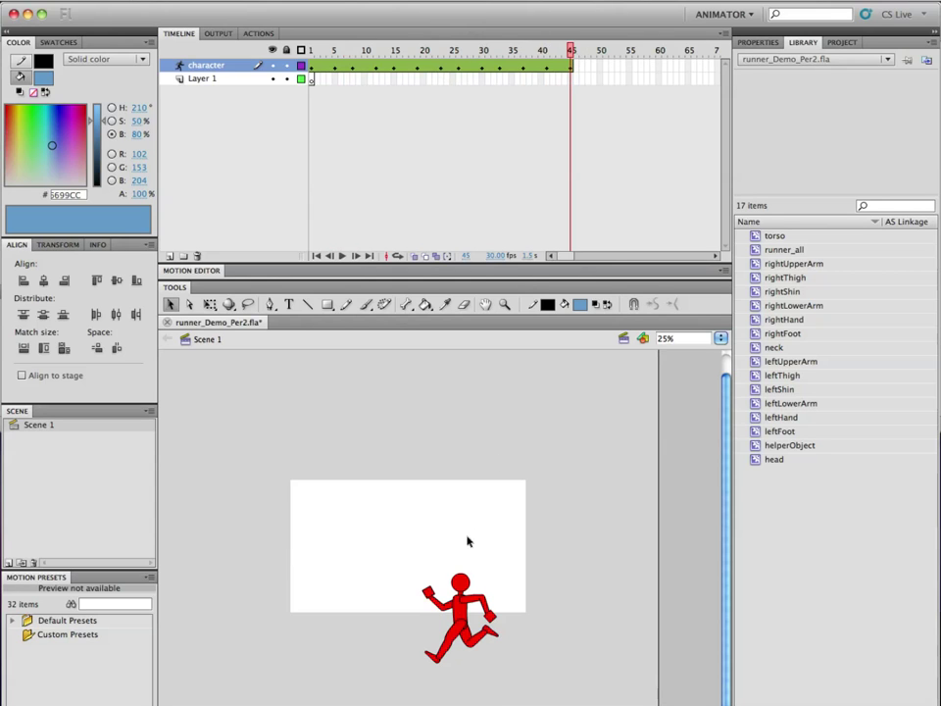
click(450, 613)
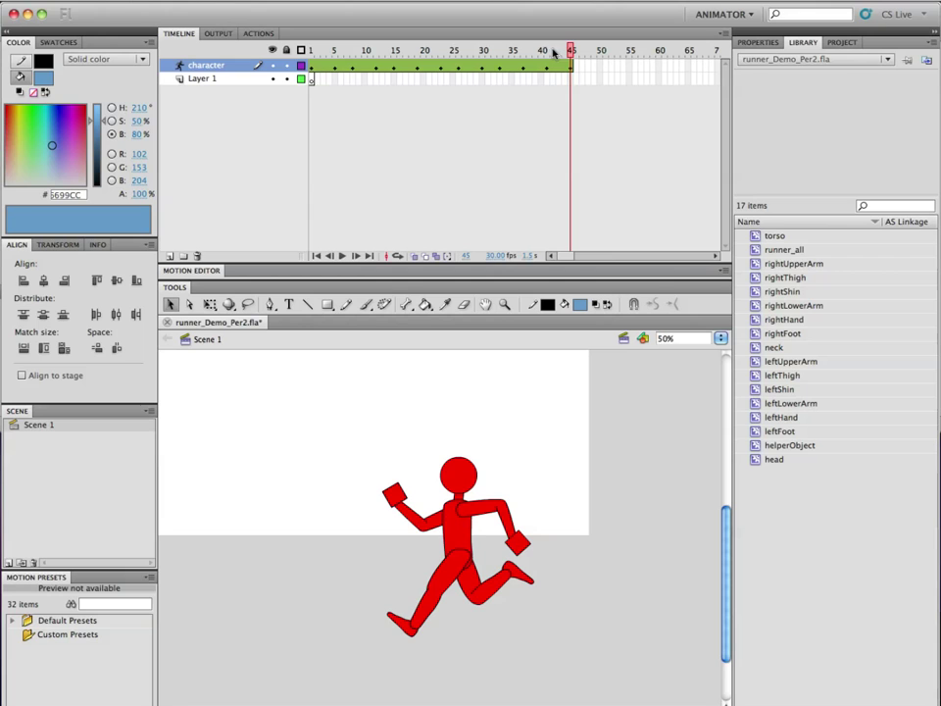
Return to frame 1 and marquee-select the entire red runner along with its armature
drag(551, 51, 272, 48)
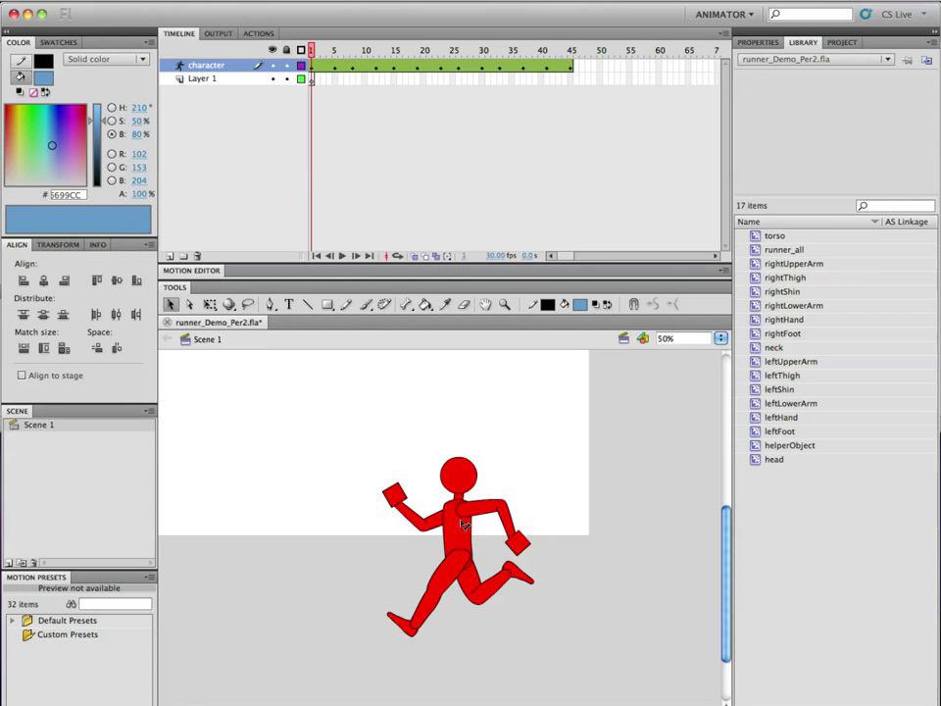
click(413, 499)
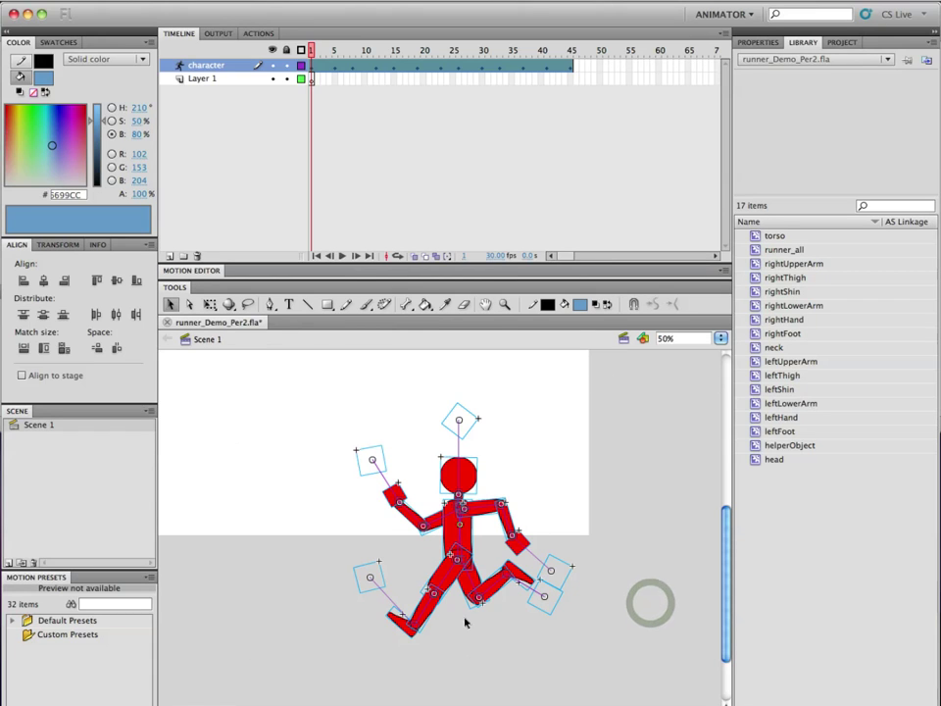
drag(235, 449, 615, 689)
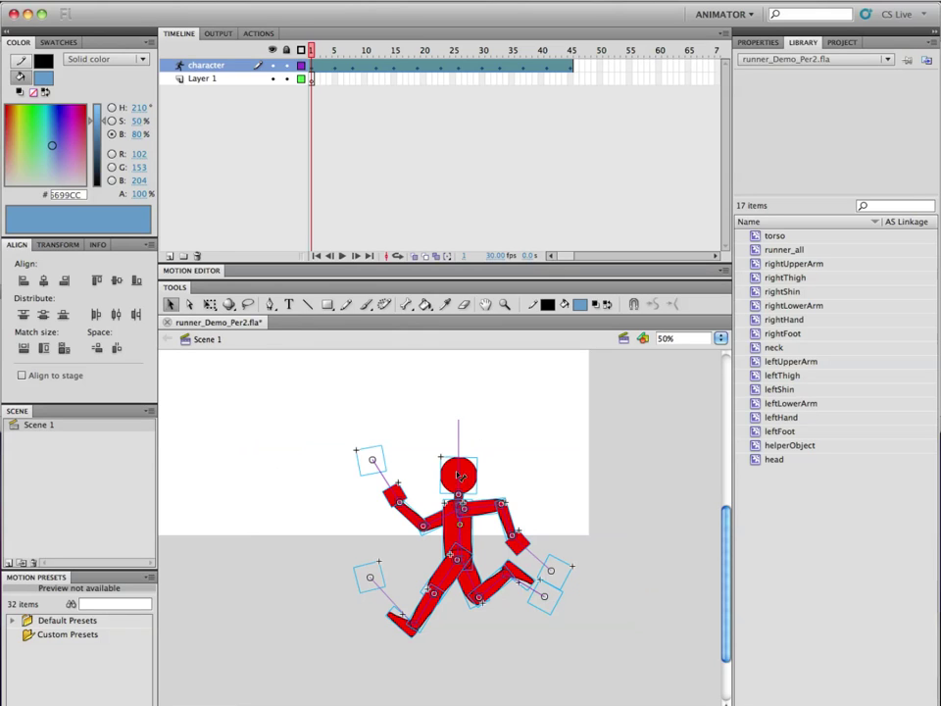
Convert the selected runner into the Movie Clip Symbol 1 and open it for editing
right_click(456, 535)
scroll(529, 686, down, 5)
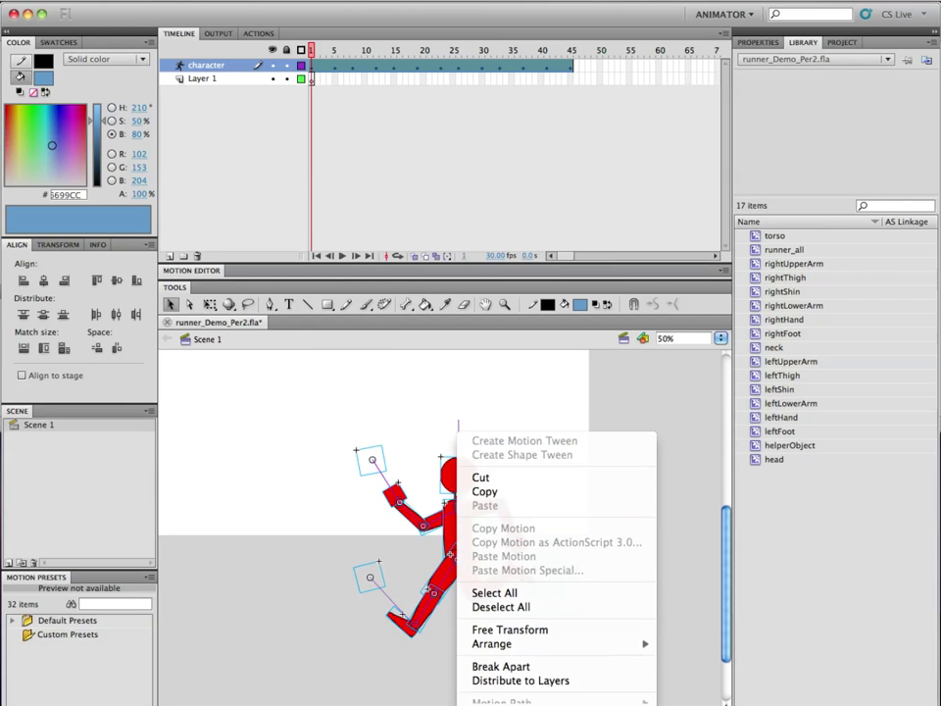
click(517, 703)
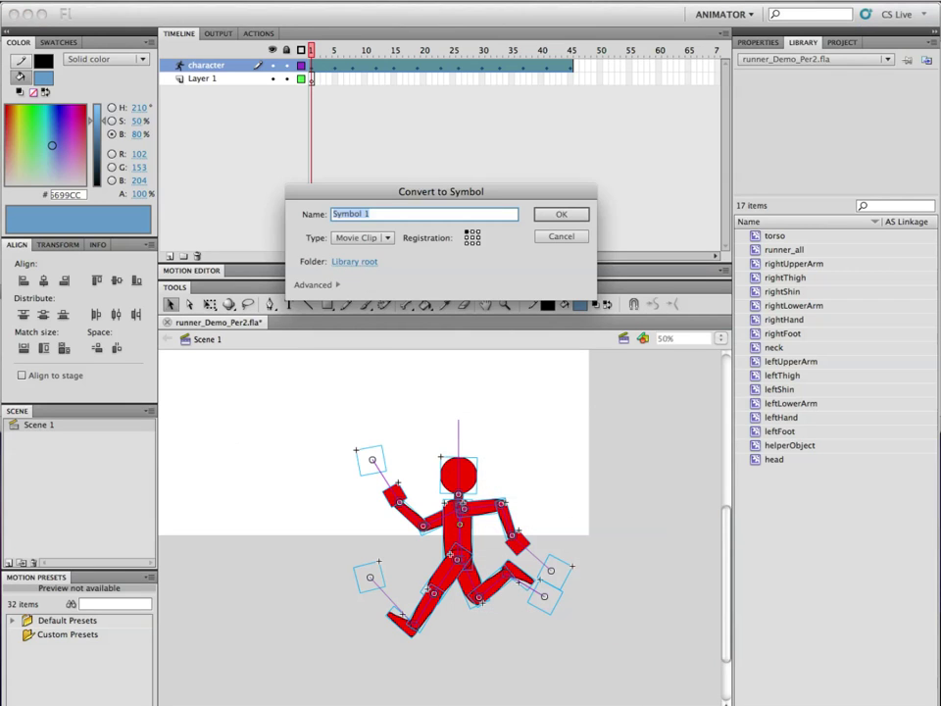
key(Escape)
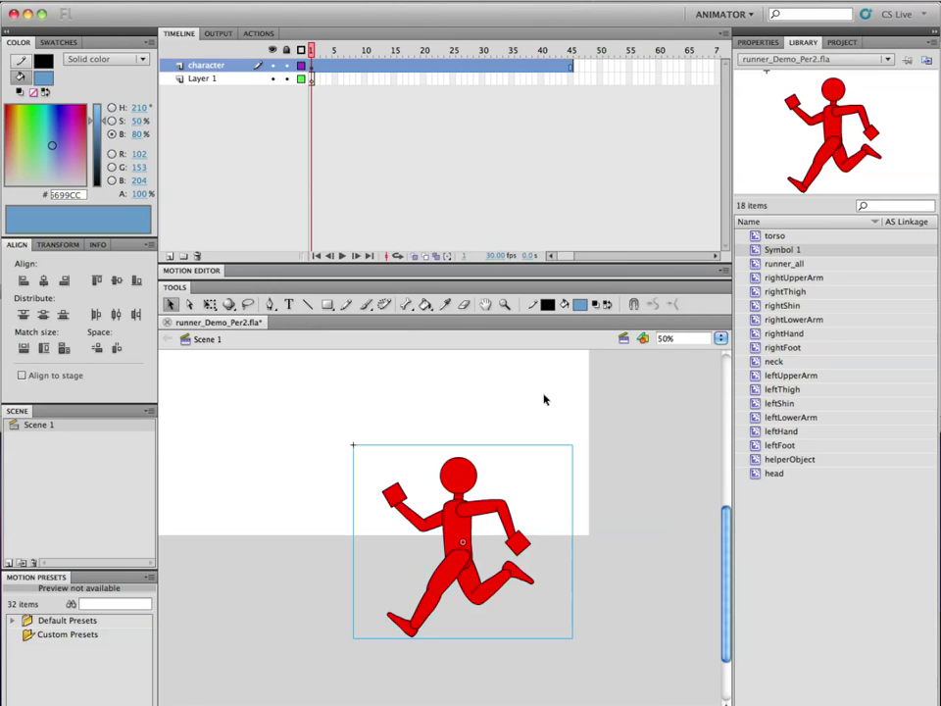
double_click(468, 482)
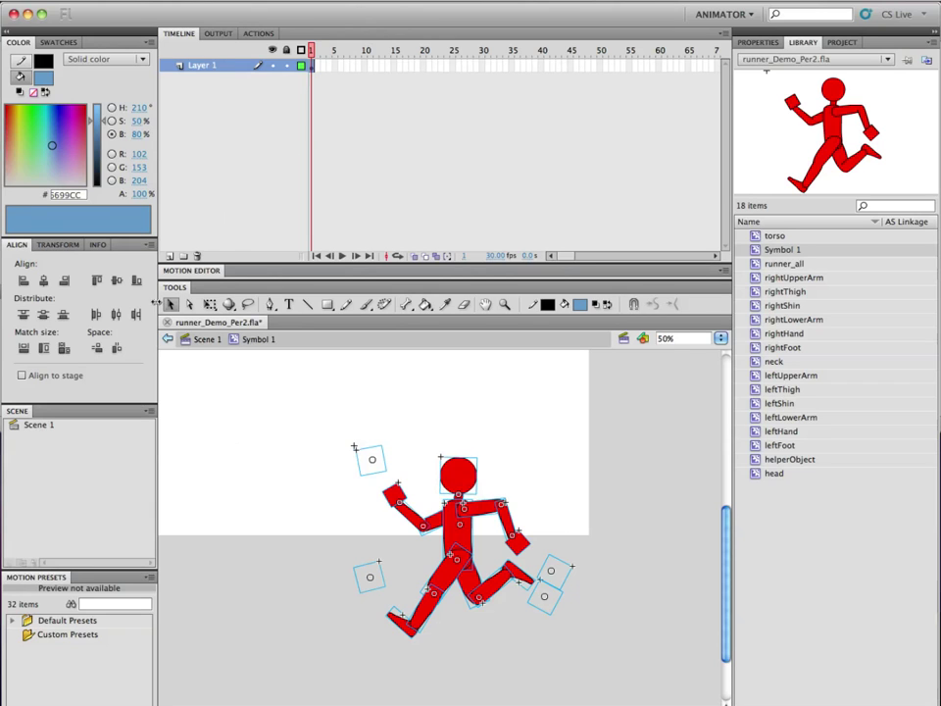
Inspect the runner's torso and hip bone inside Symbol 1, then revert the symbol conversion
click(251, 545)
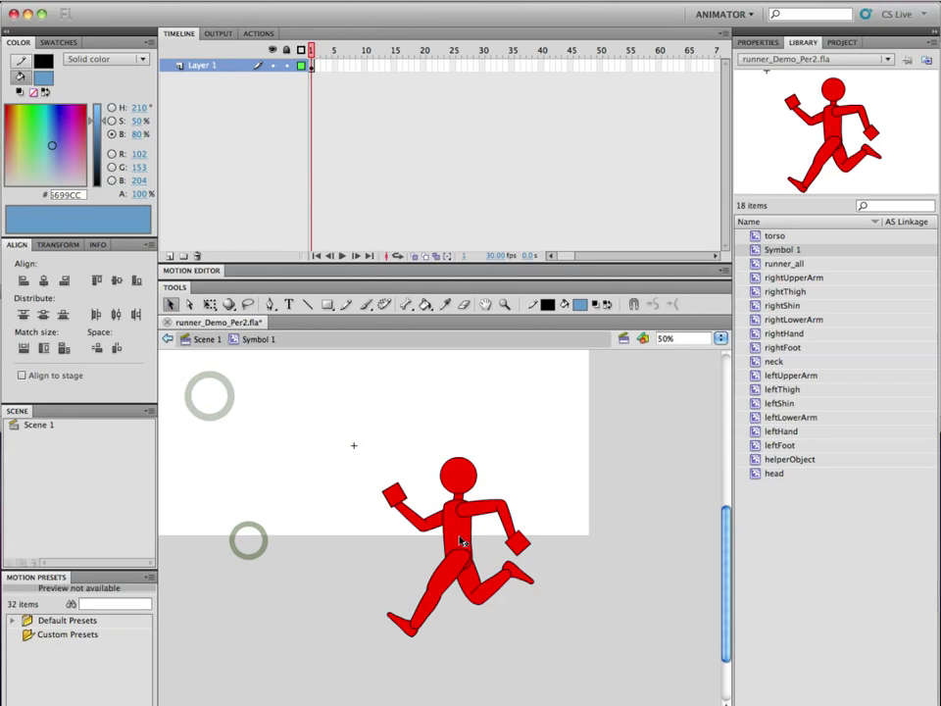
click(459, 534)
click(455, 563)
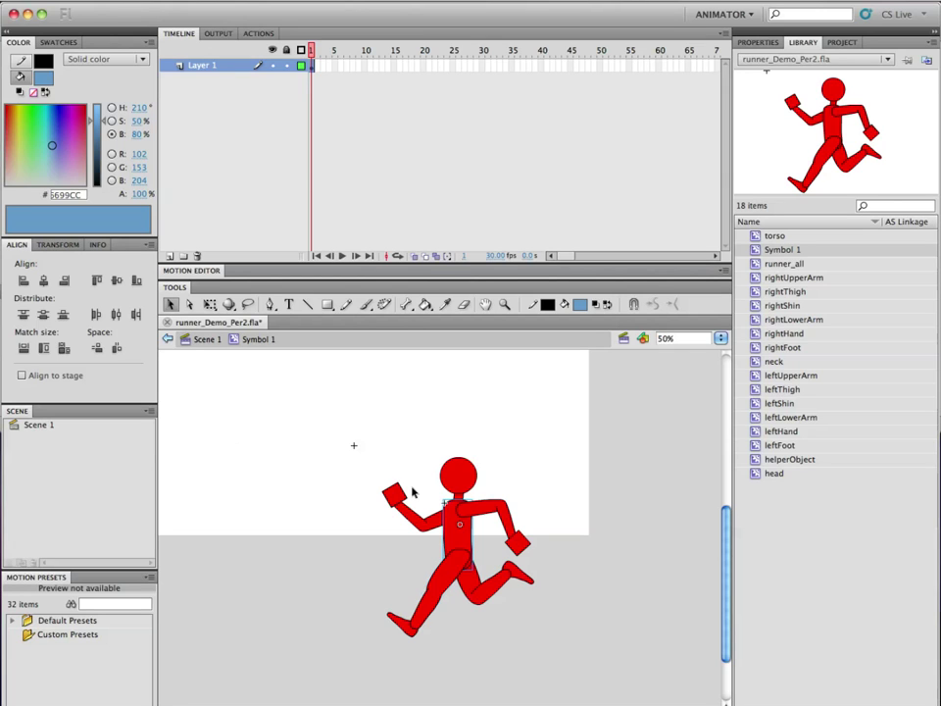
key(super+a)
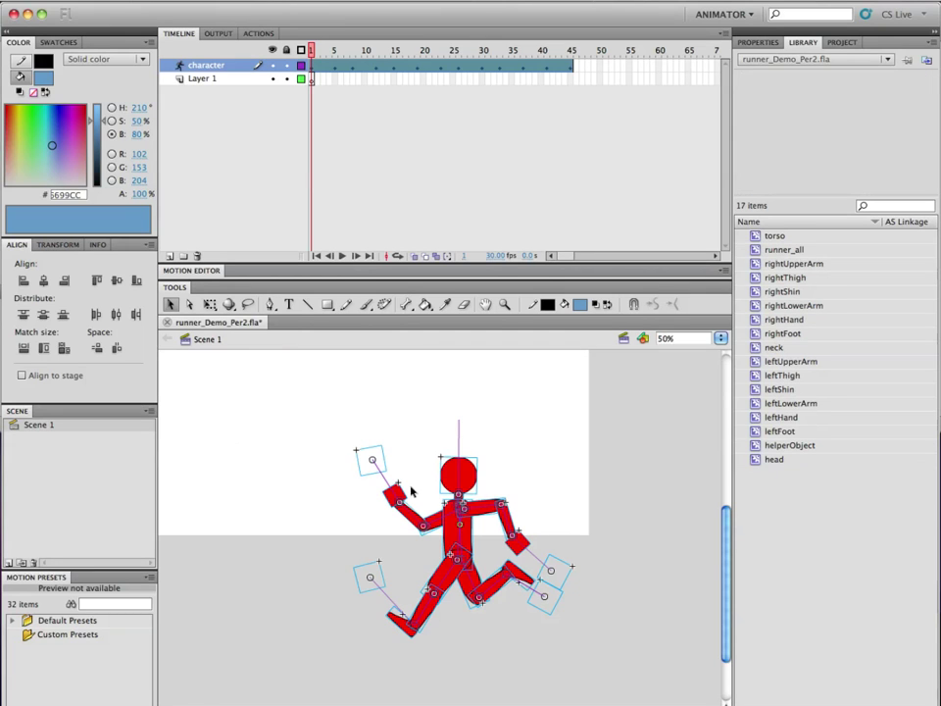
Reconvert the runner and armature into Symbol 1, verify its 45-frame animation, and return to Scene 1
drag(280, 362, 643, 669)
right_click(454, 534)
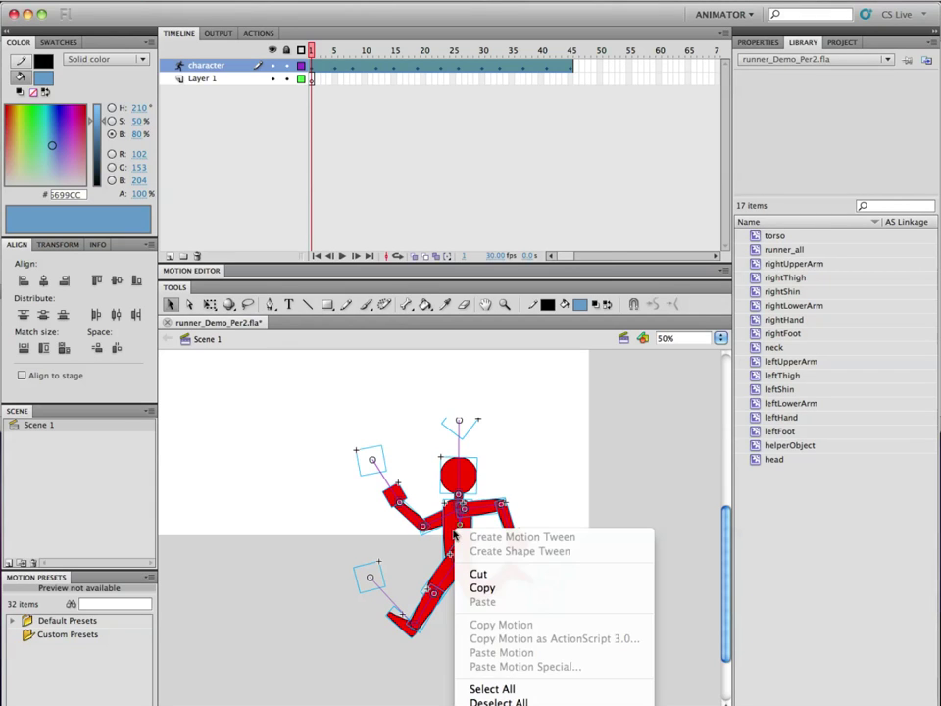
mouse_move(510, 702)
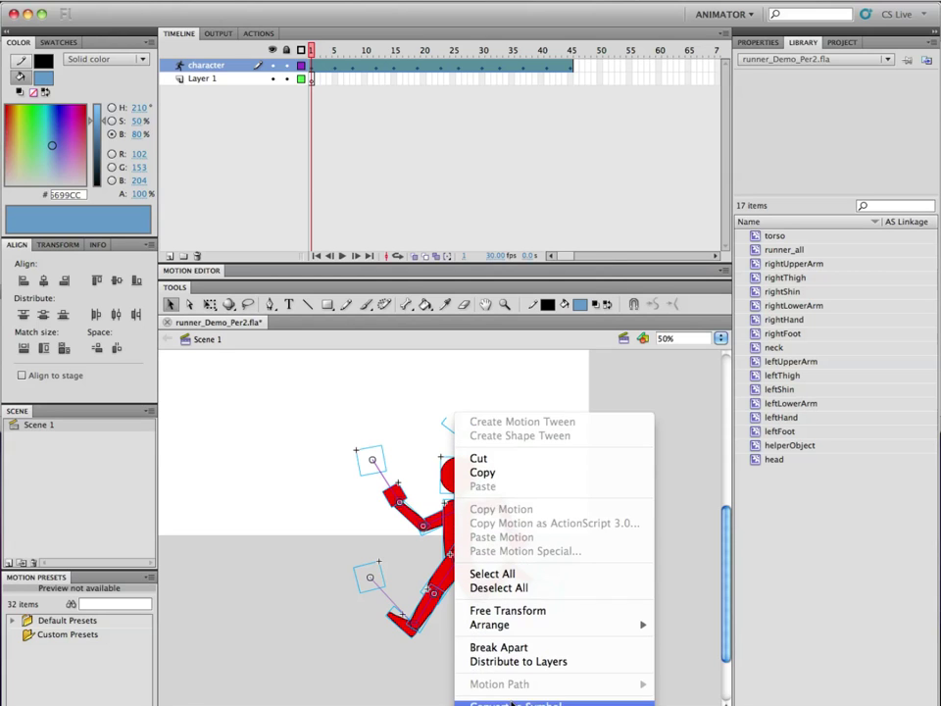
click(511, 701)
key(Return)
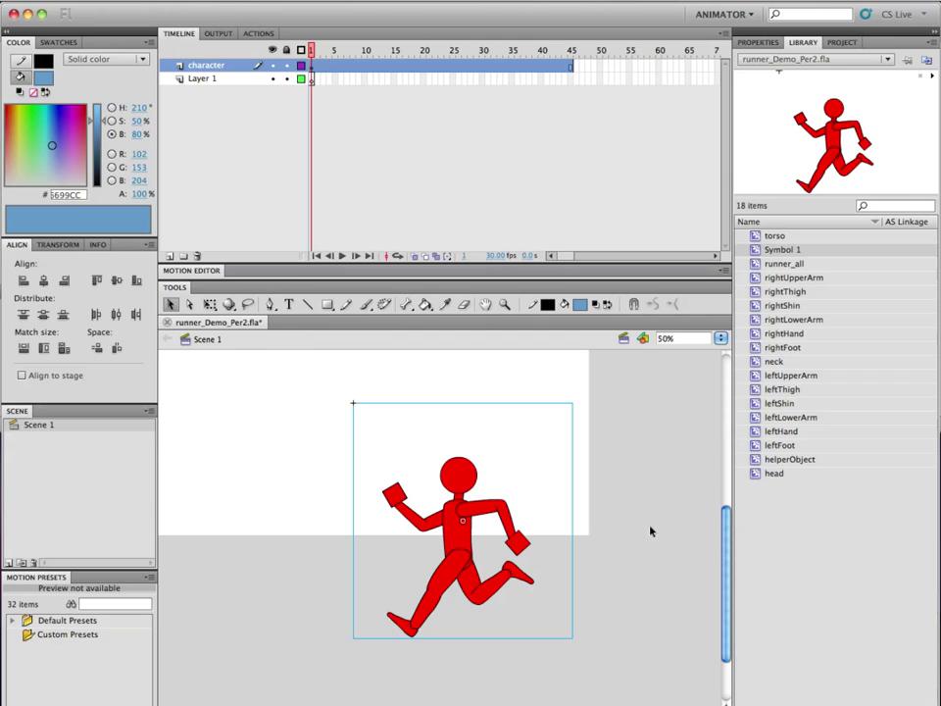
double_click(456, 527)
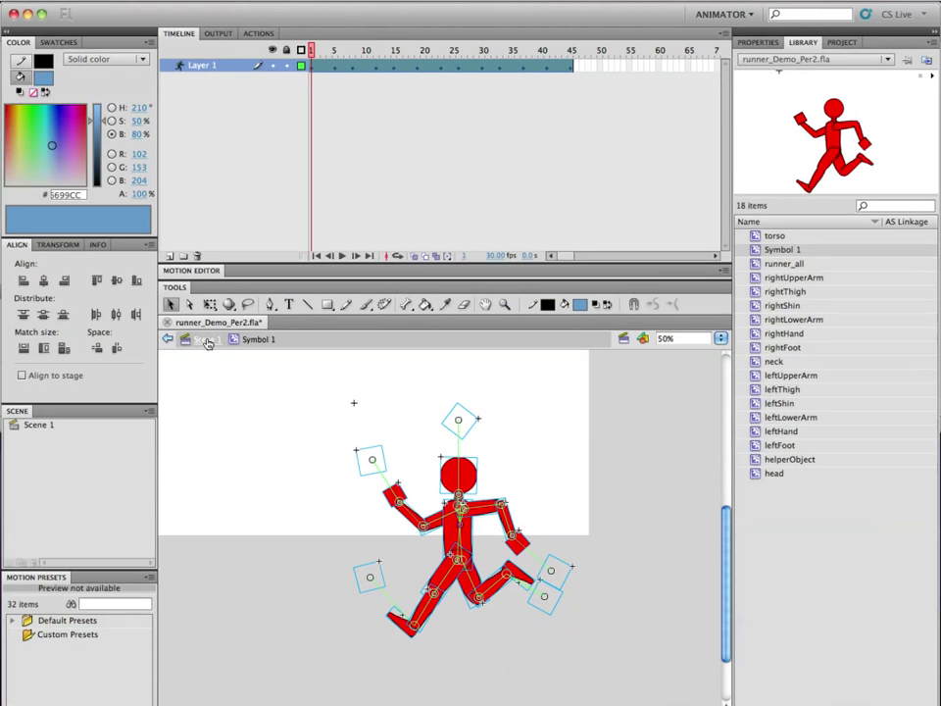
click(206, 338)
Zoom out, move the runner to the stage's right edge, and add a motion tween
key(super+minus)
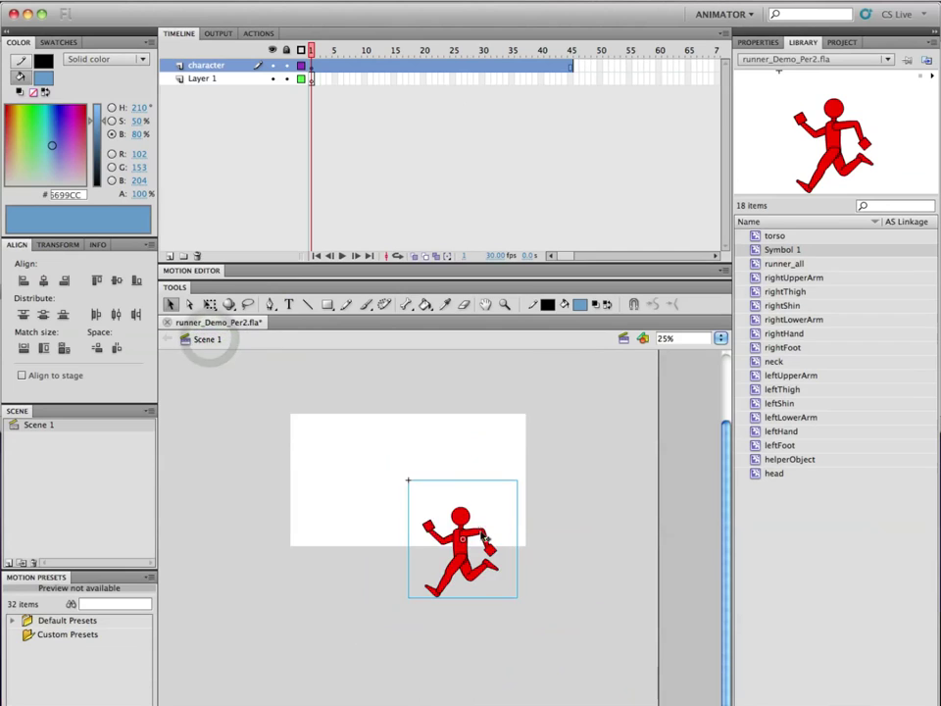
drag(457, 618, 578, 568)
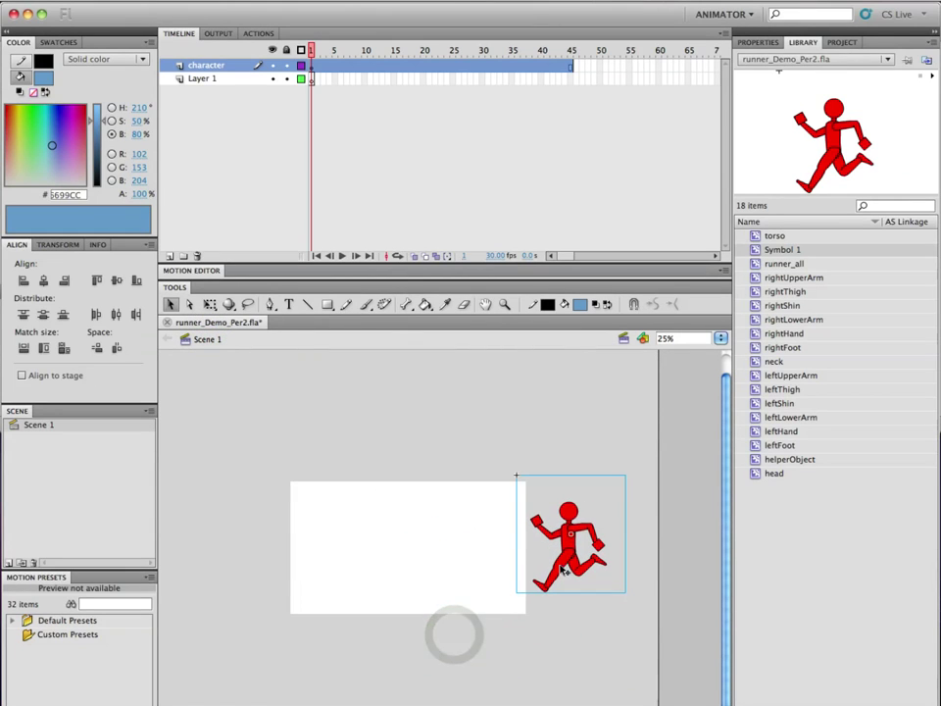
right_click(386, 64)
click(404, 75)
Extend the tween to frame 60 and place the runner left of the stage there
drag(367, 57, 572, 51)
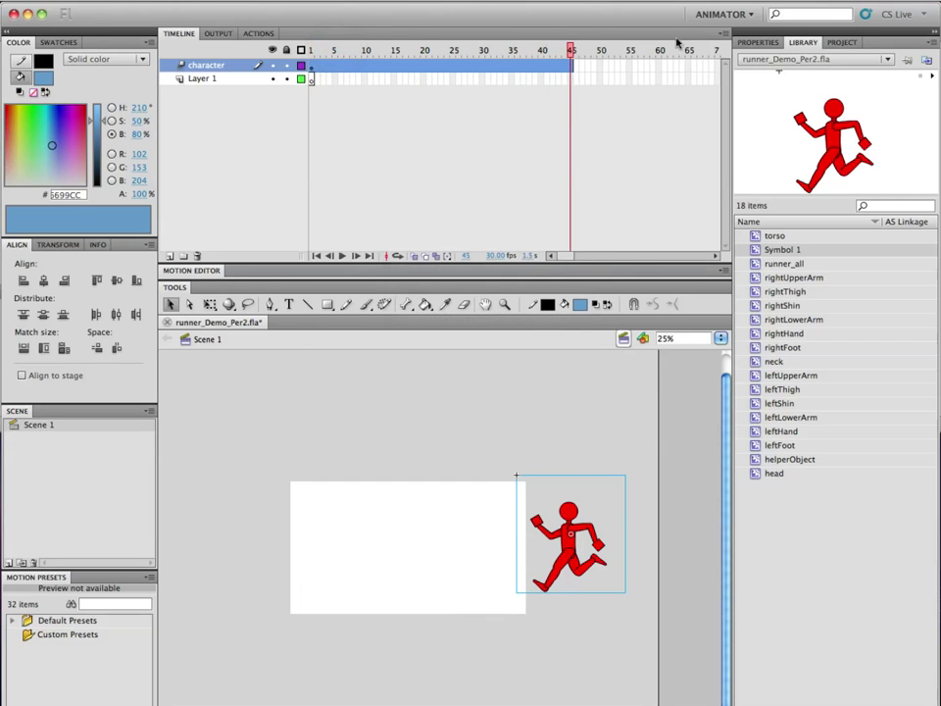
right_click(658, 65)
click(716, 140)
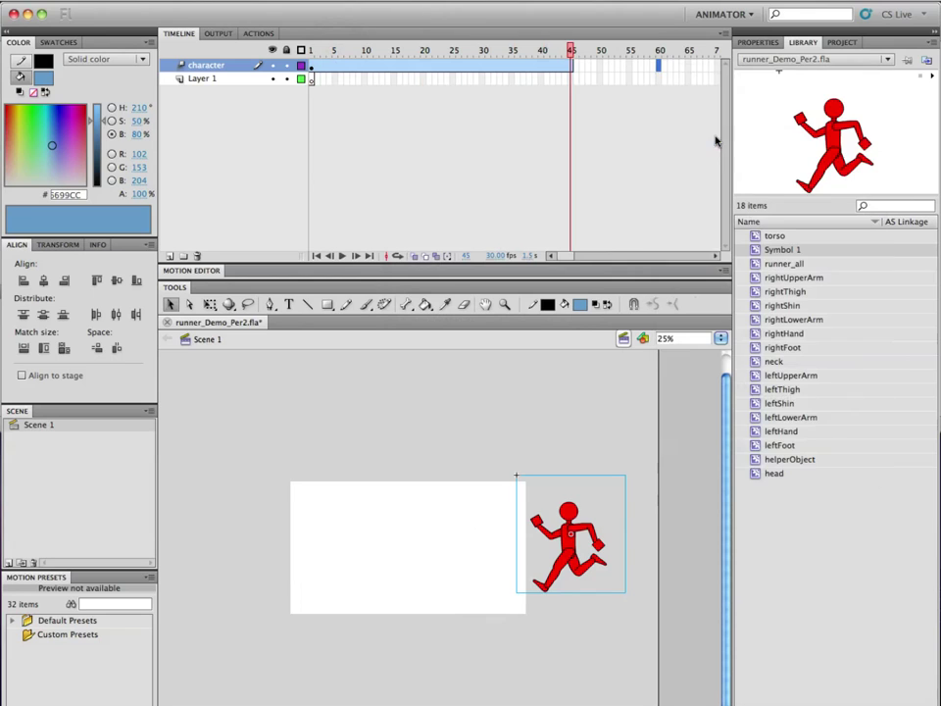
drag(566, 556, 247, 556)
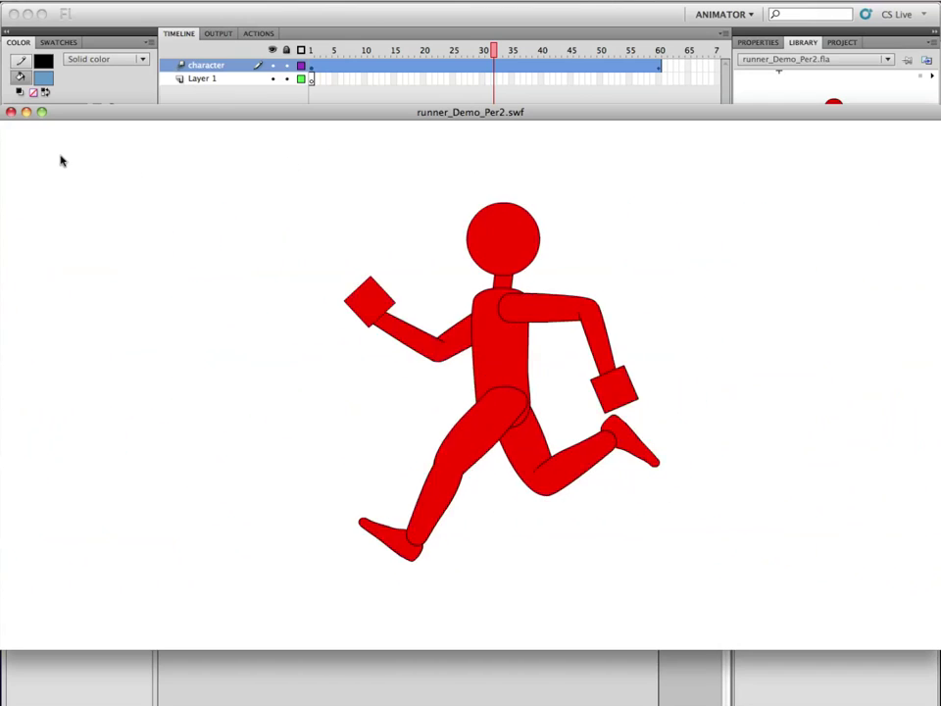
click(10, 113)
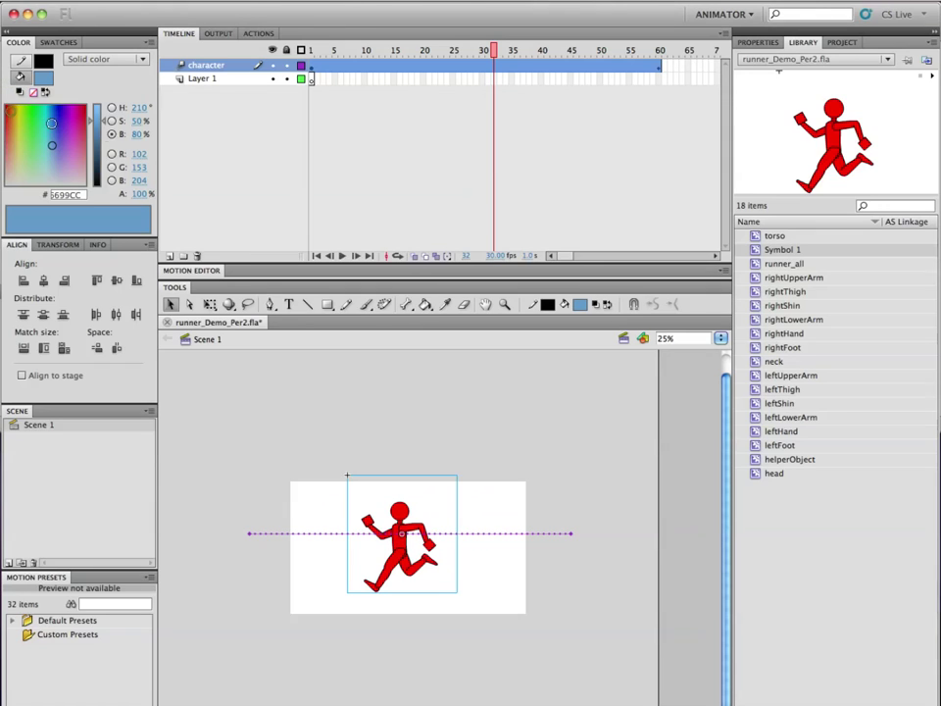